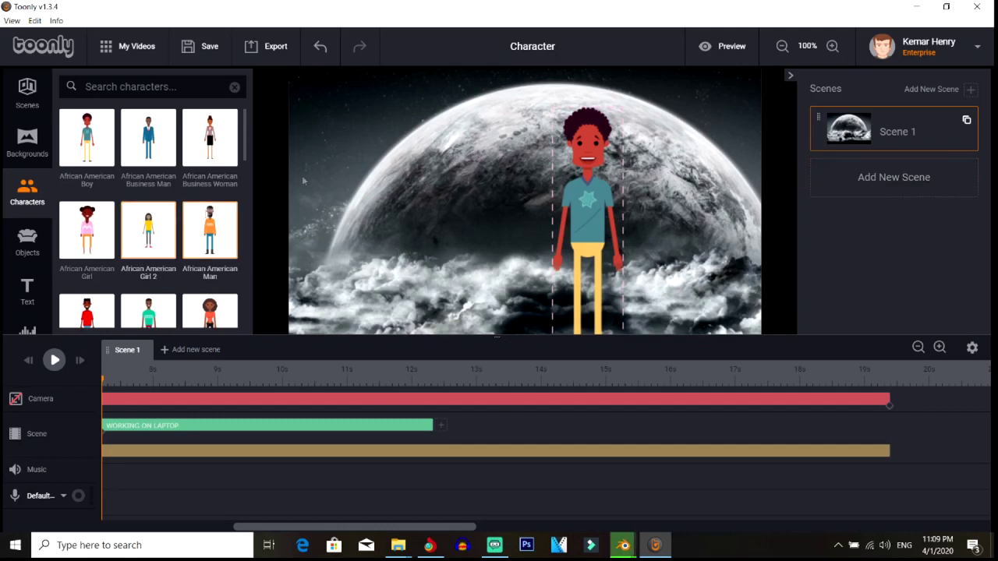
Step: Add a second scene with the dreams-3405257.jpg quote poster as its background
left_click(868, 181)
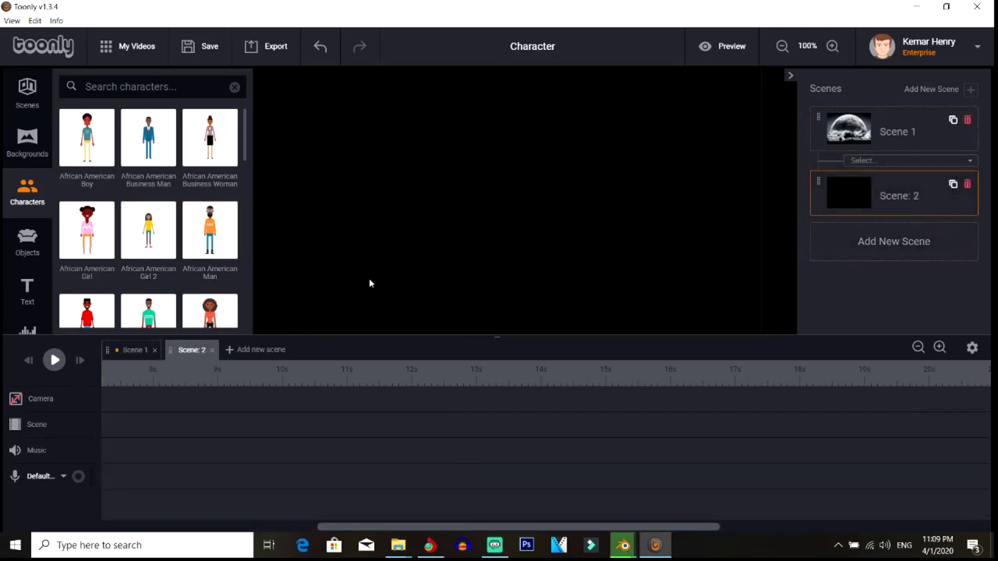
left_click(26, 144)
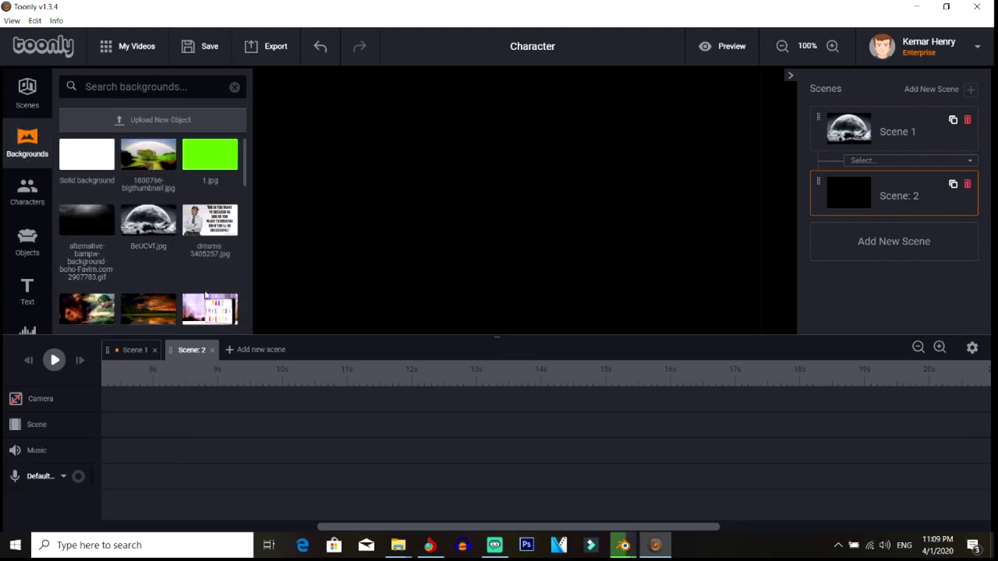
left_click_drag(201, 227, 500, 201)
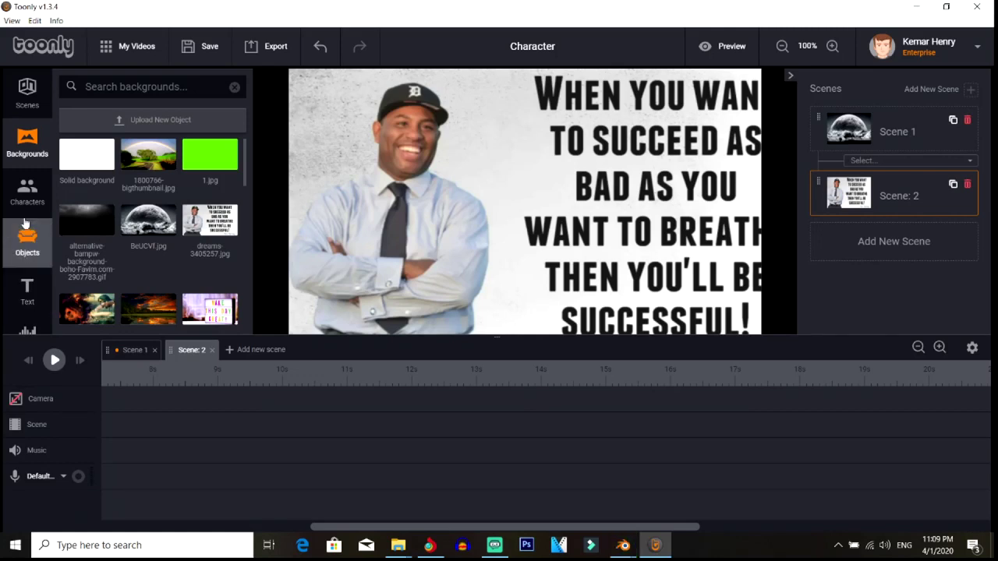
Step: Place a cartoon character over the poster text on the right and enlarge it
left_click(27, 191)
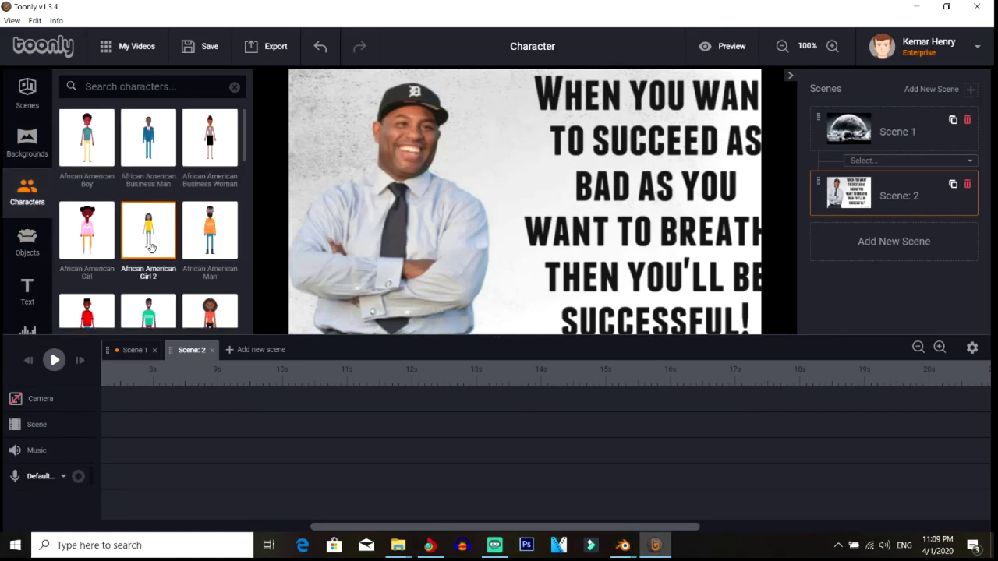
left_click_drag(156, 311, 667, 181)
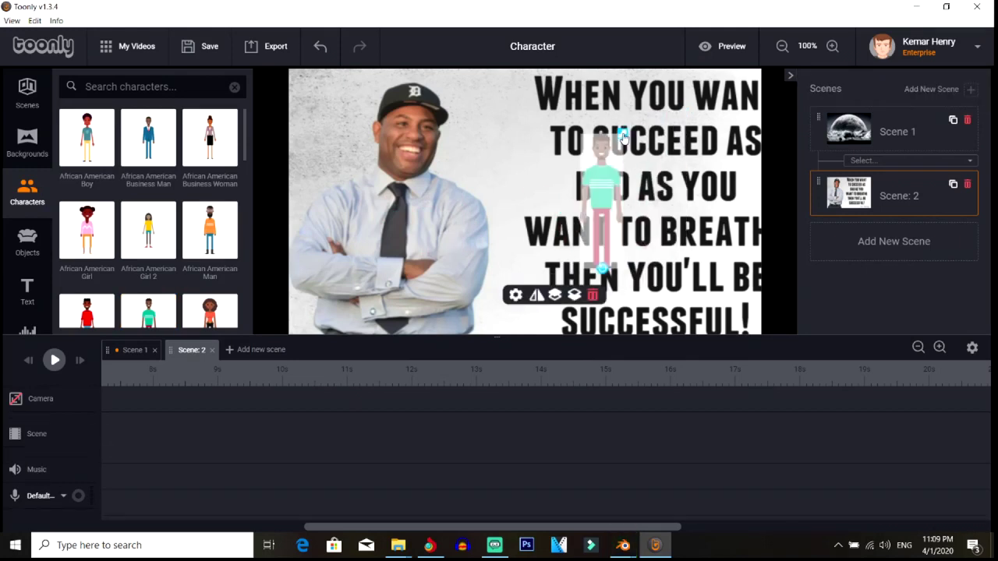
left_click_drag(624, 137, 680, 89)
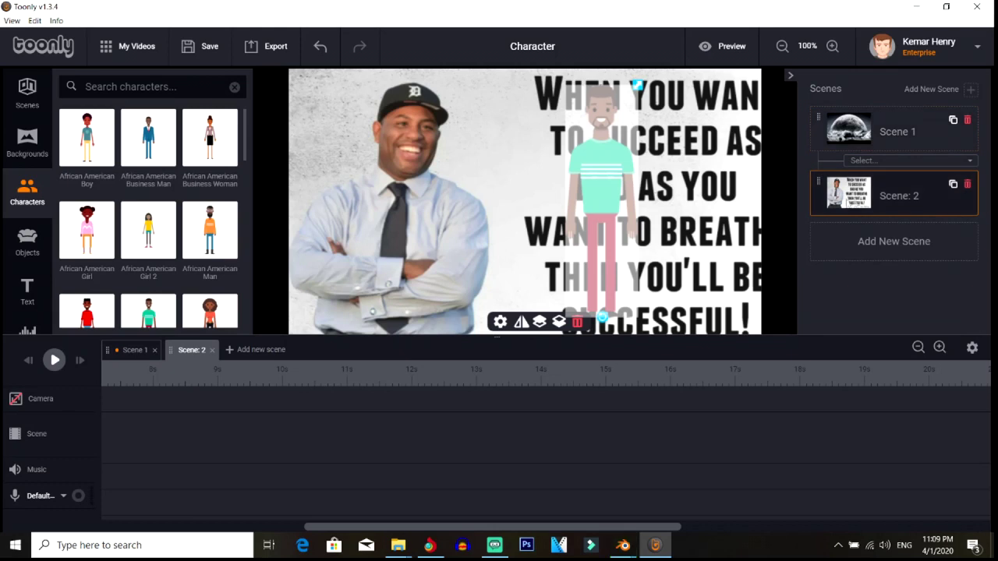
Step: Set the Scene 1 to Scene 2 transition to 1982 Loading and preview the video
left_click(891, 159)
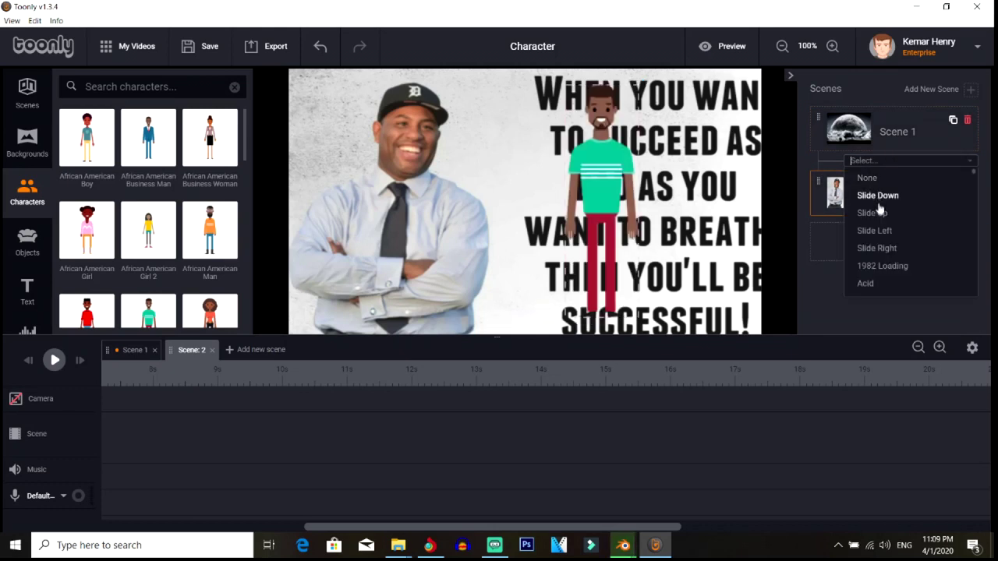
left_click(884, 266)
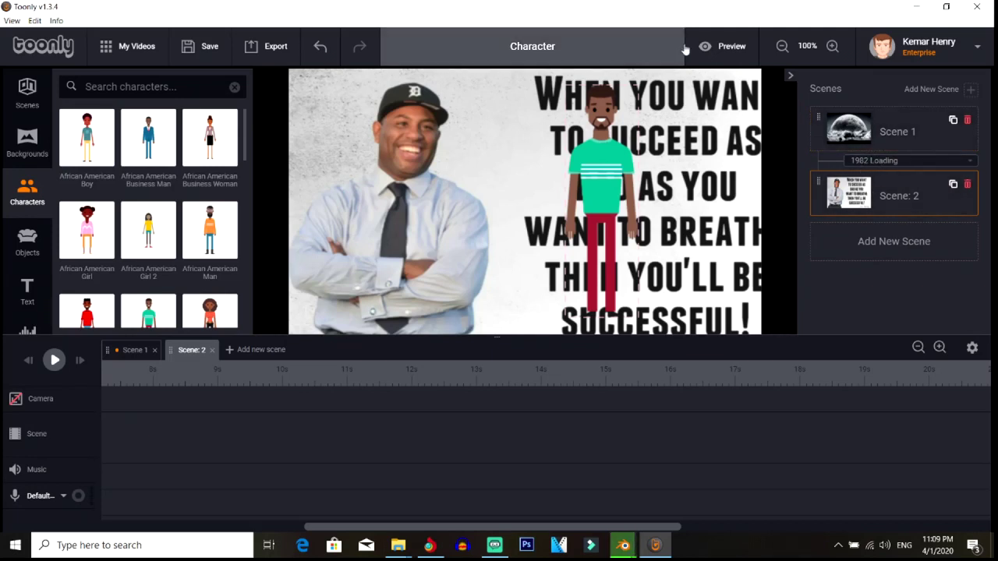
left_click(872, 162)
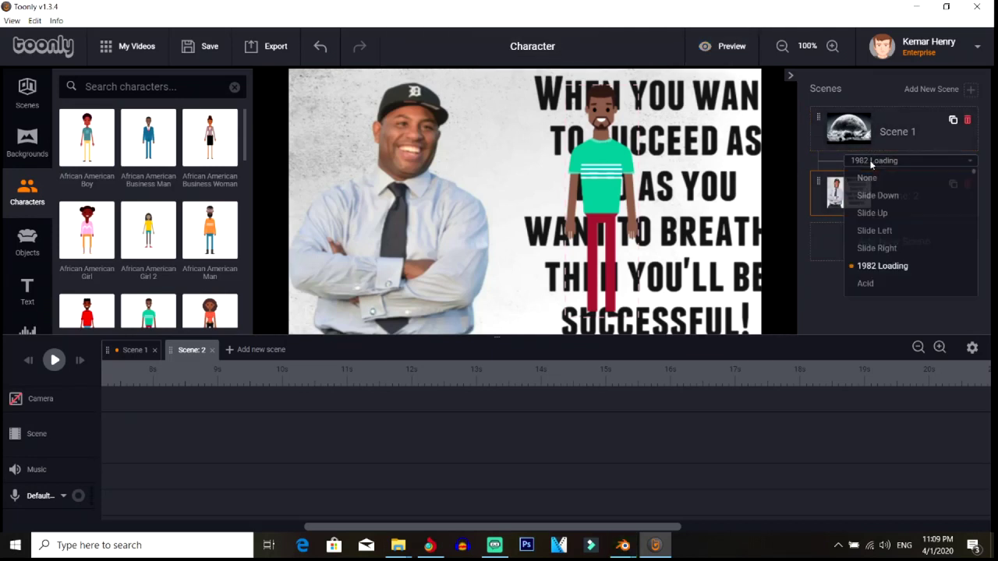
left_click(877, 266)
left_click(716, 48)
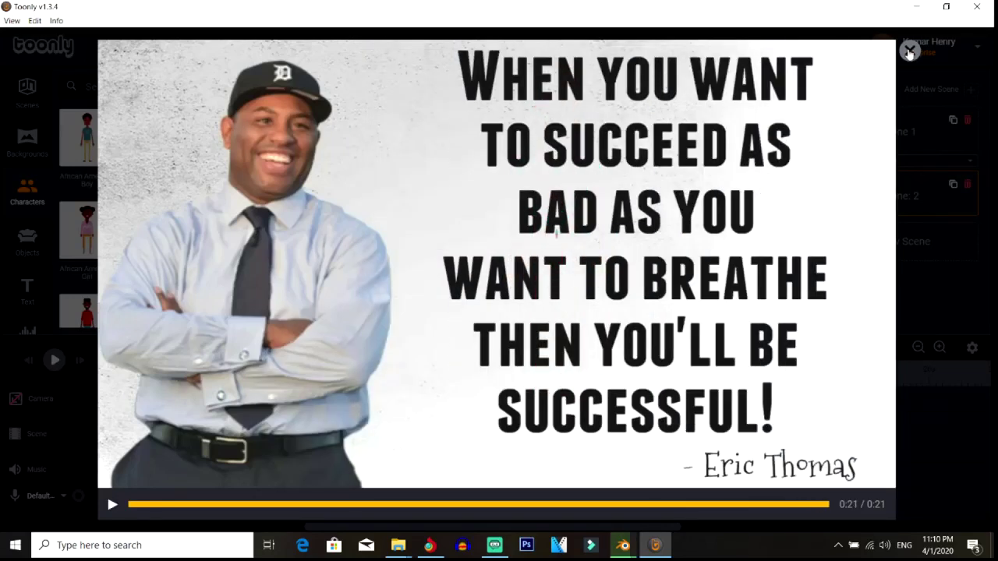
Step: Close the preview player once the video finishes, returning to Scene 2
left_click(909, 50)
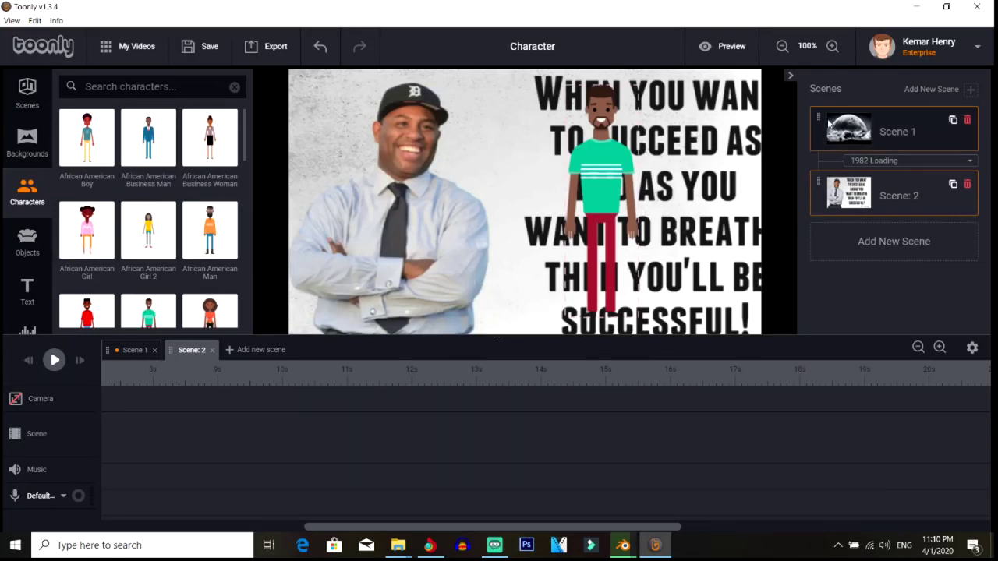
Step: Switch the transition to Slide Down and trim Scene 1's camera, action and background tracks to about 8s
left_click(919, 162)
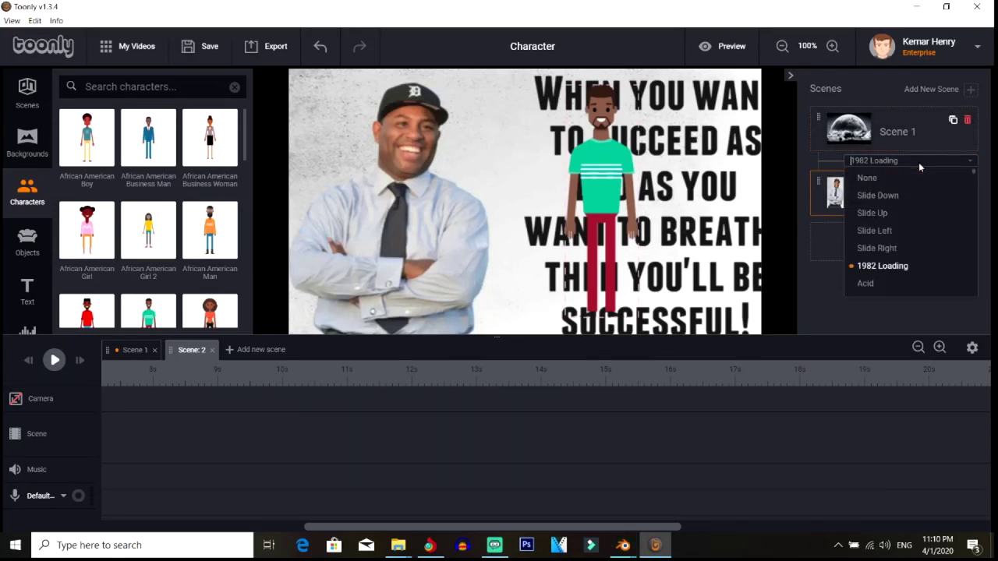
left_click(878, 195)
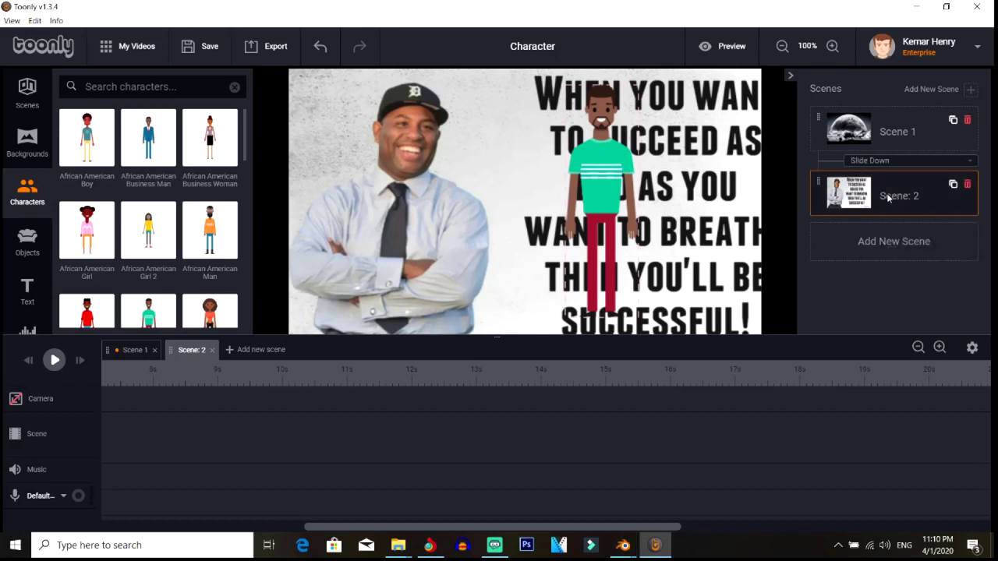
left_click(127, 351)
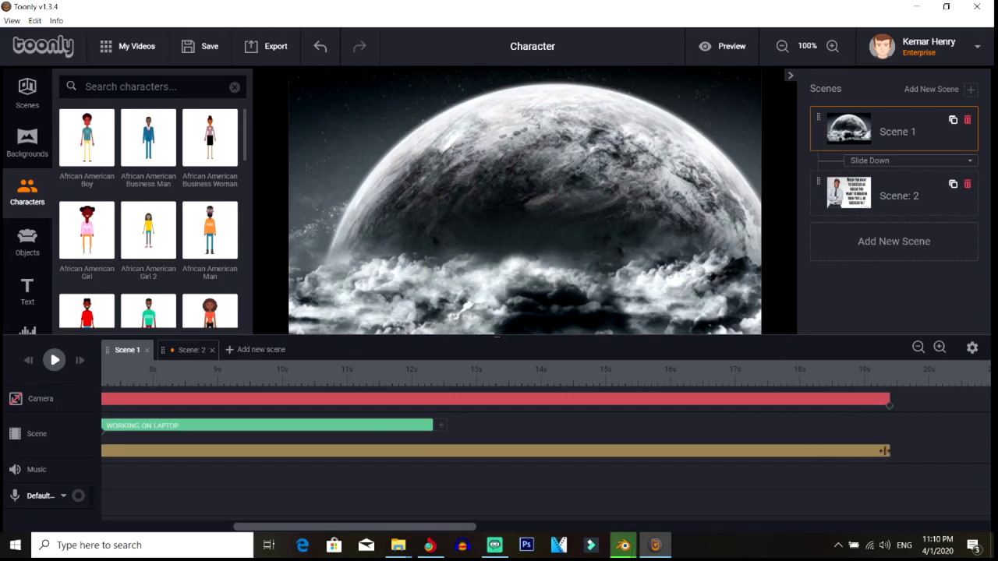
left_click_drag(888, 451, 152, 449)
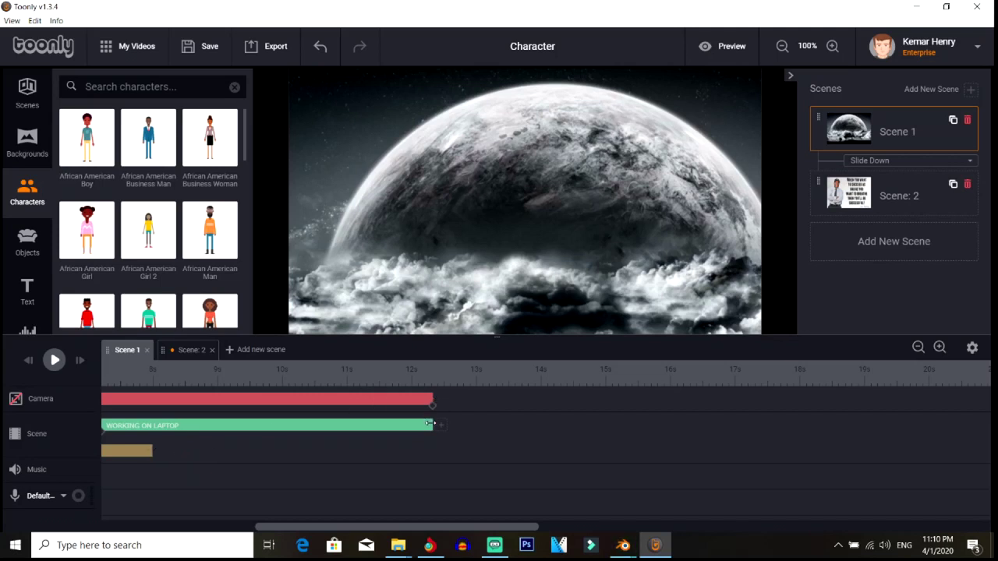
left_click_drag(433, 425, 153, 431)
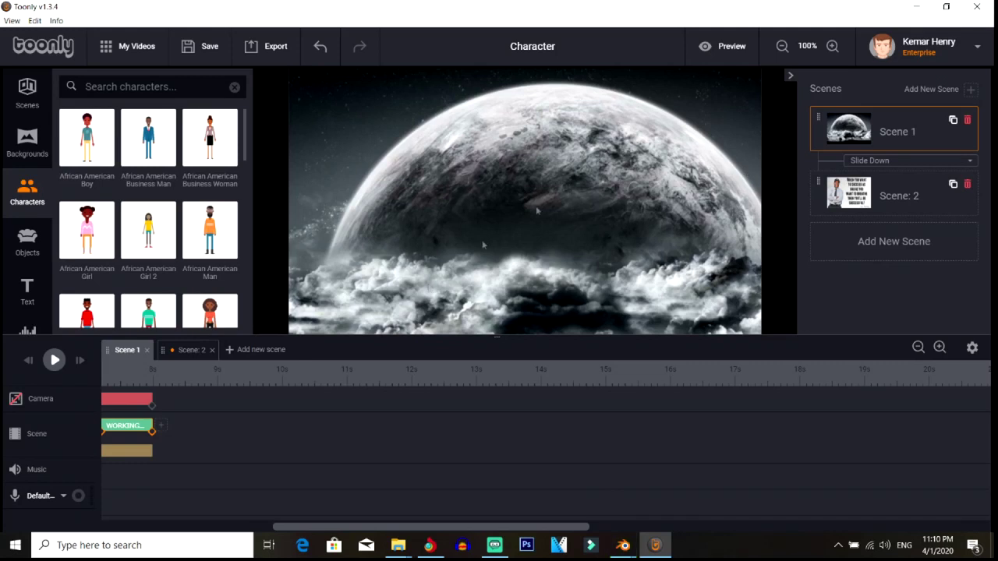
Step: Move Scene 2's character over the man on the left and stretch its tracks to nearly 4 seconds
left_click(186, 350)
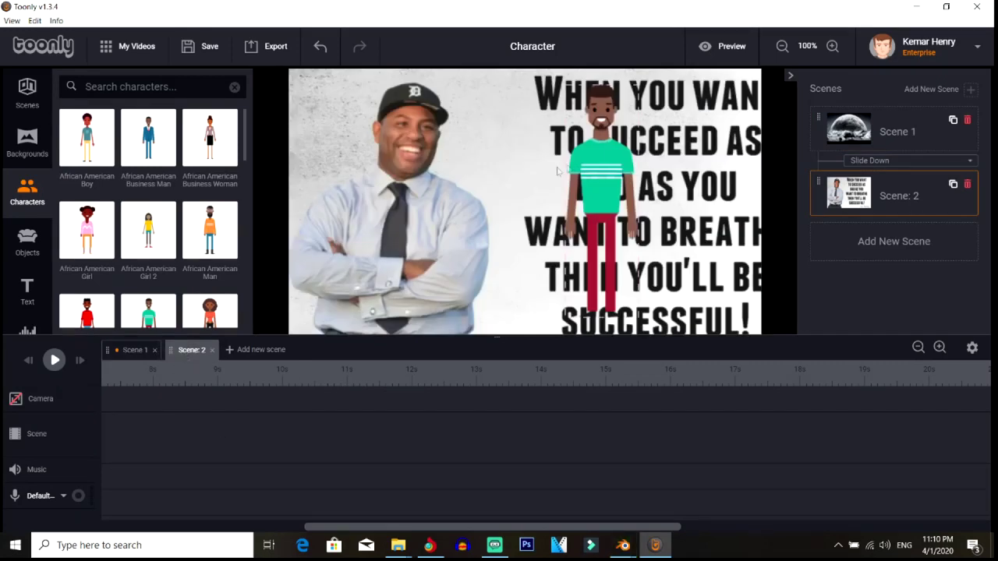
left_click_drag(601, 176, 419, 184)
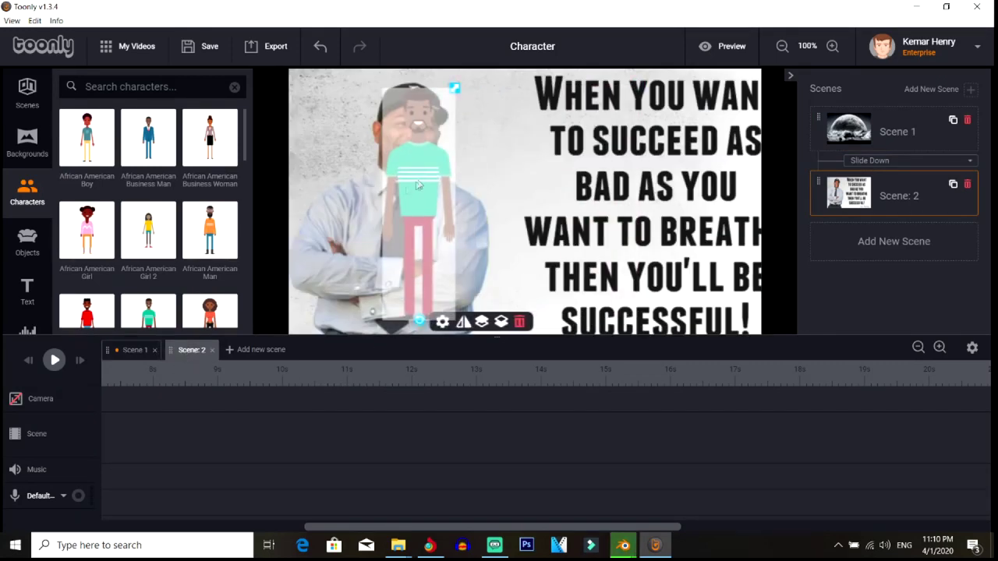
left_click_drag(407, 528, 208, 528)
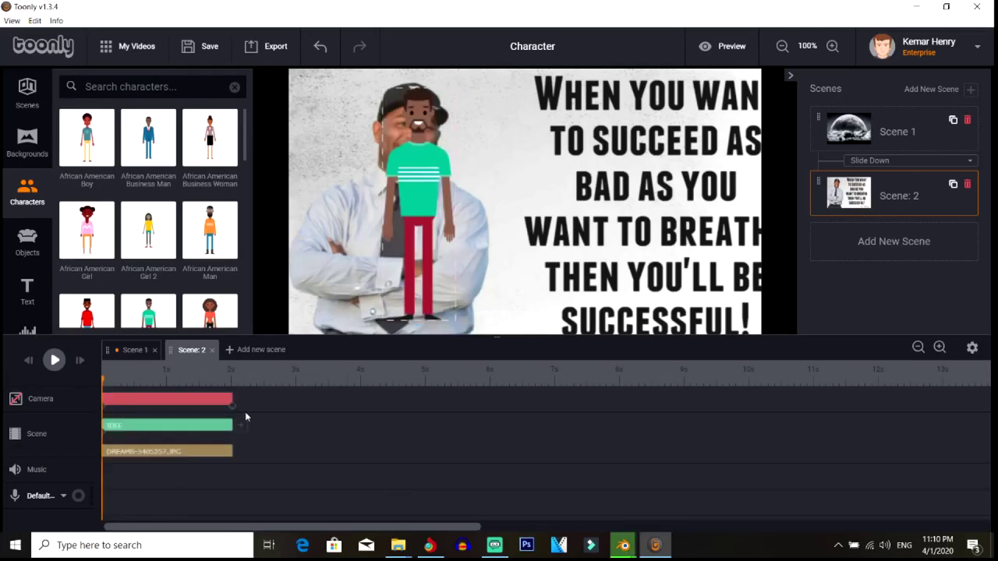
left_click_drag(231, 428, 345, 428)
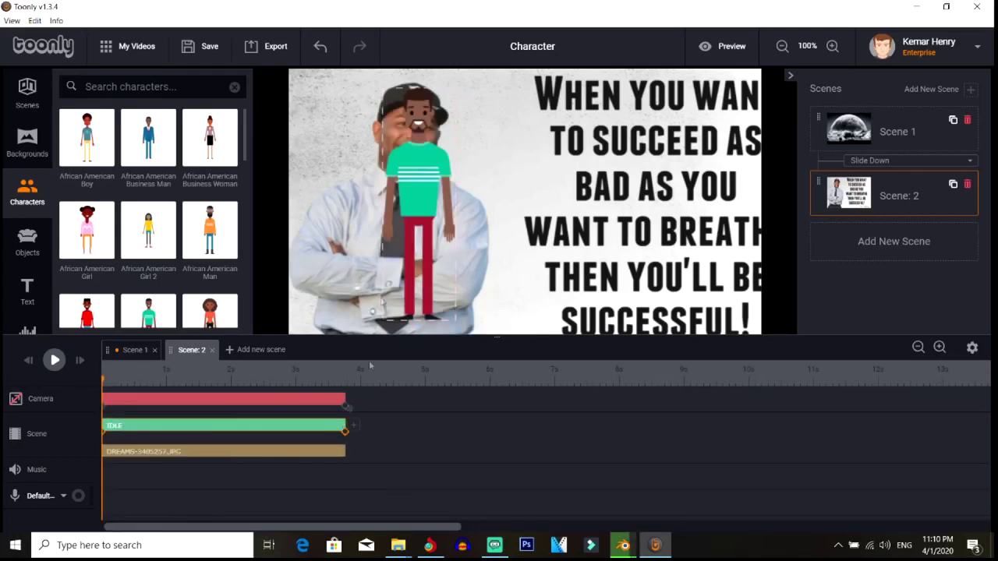
Step: Give the character the Yoga animation and save the settings
double_click(411, 190)
left_click(509, 227)
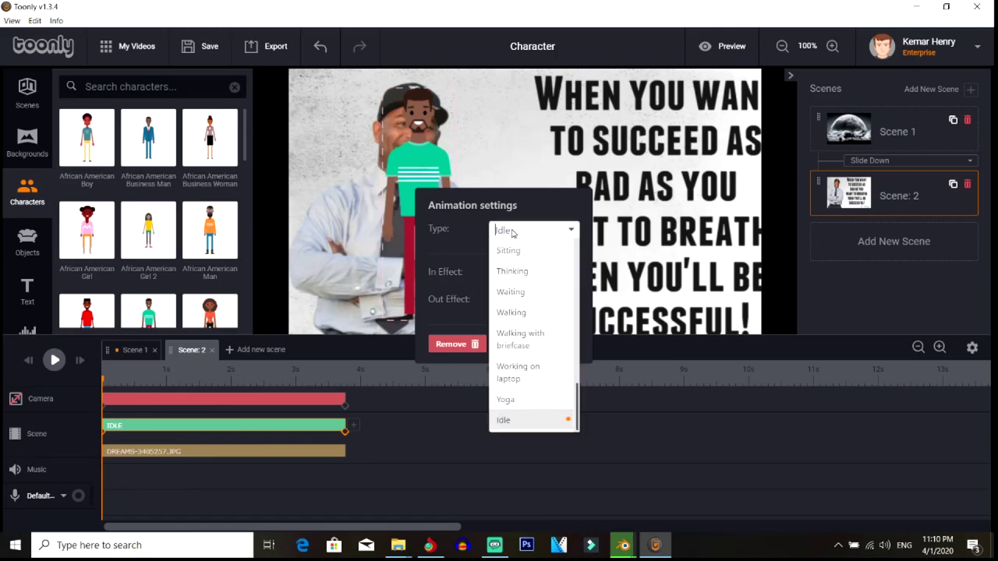
left_click(513, 418)
left_click(507, 228)
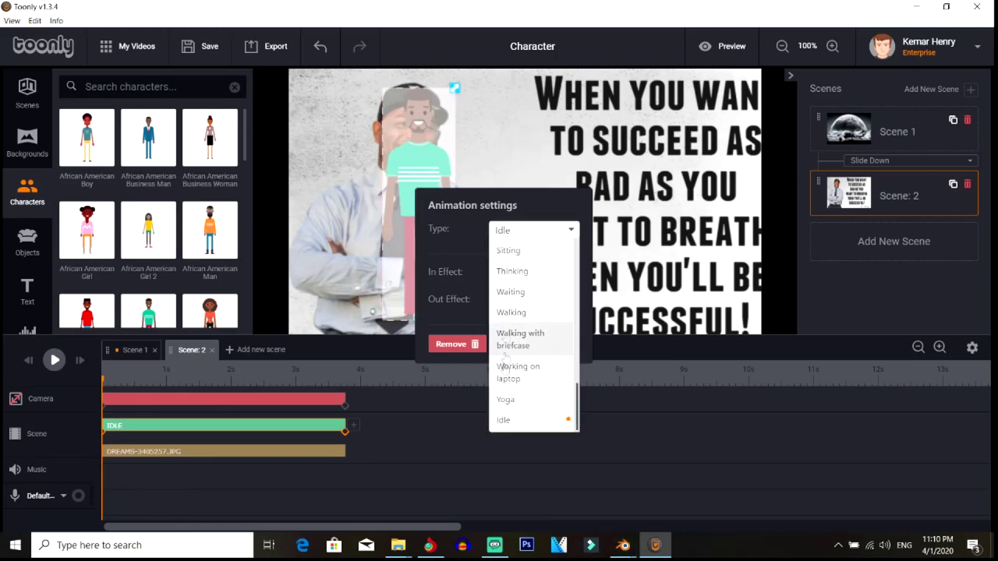
left_click(506, 399)
left_click(555, 411)
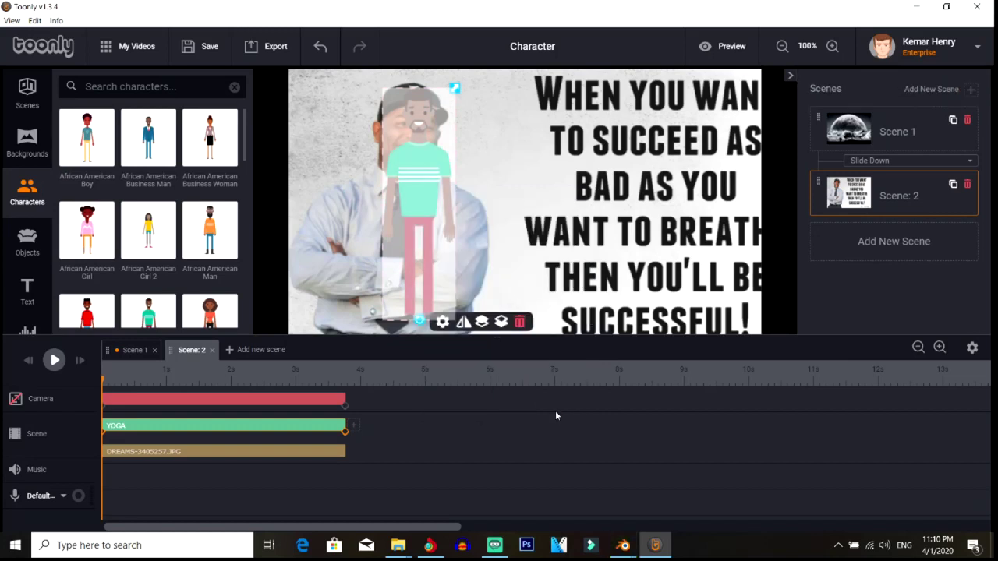
left_click(133, 349)
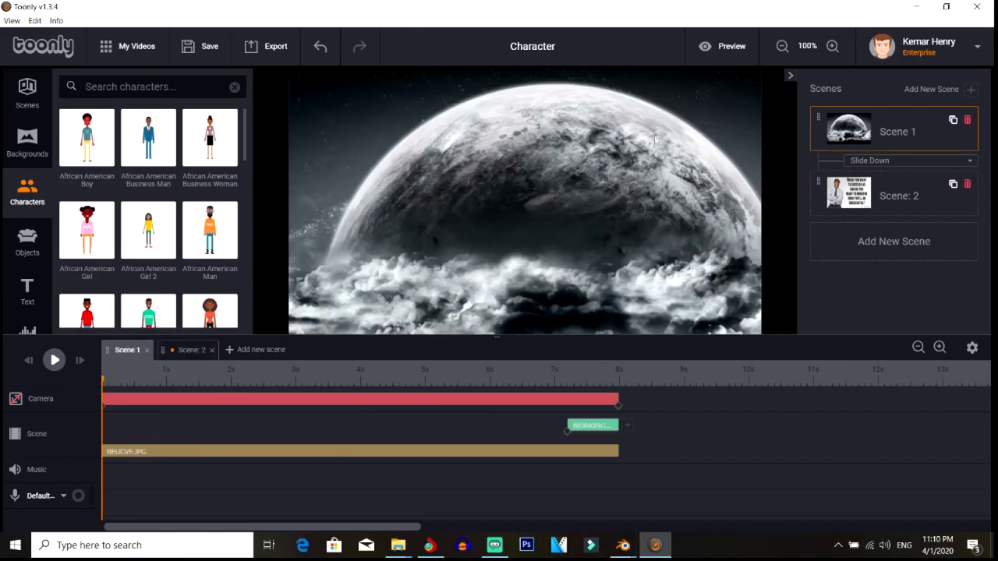
left_click(719, 55)
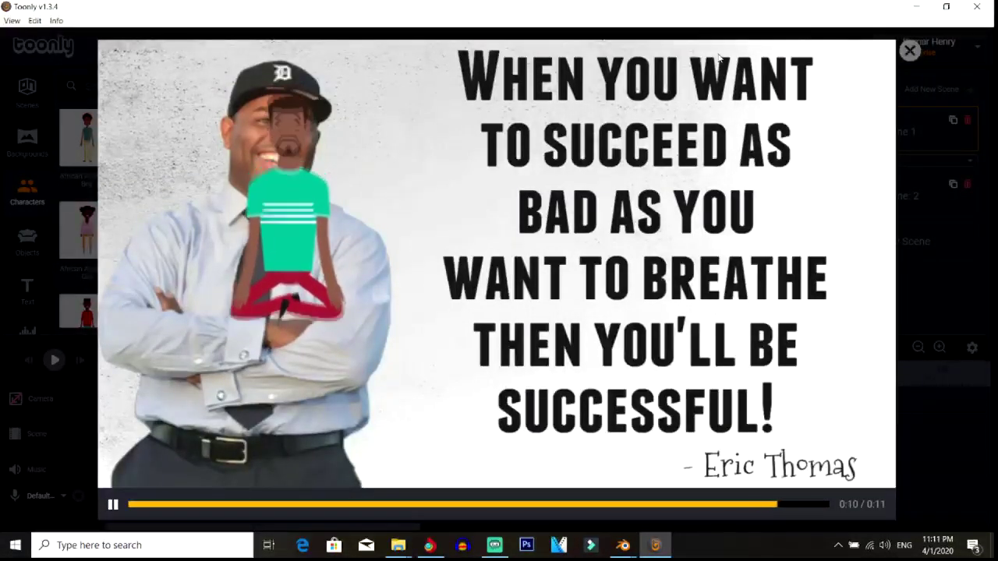
left_click(909, 51)
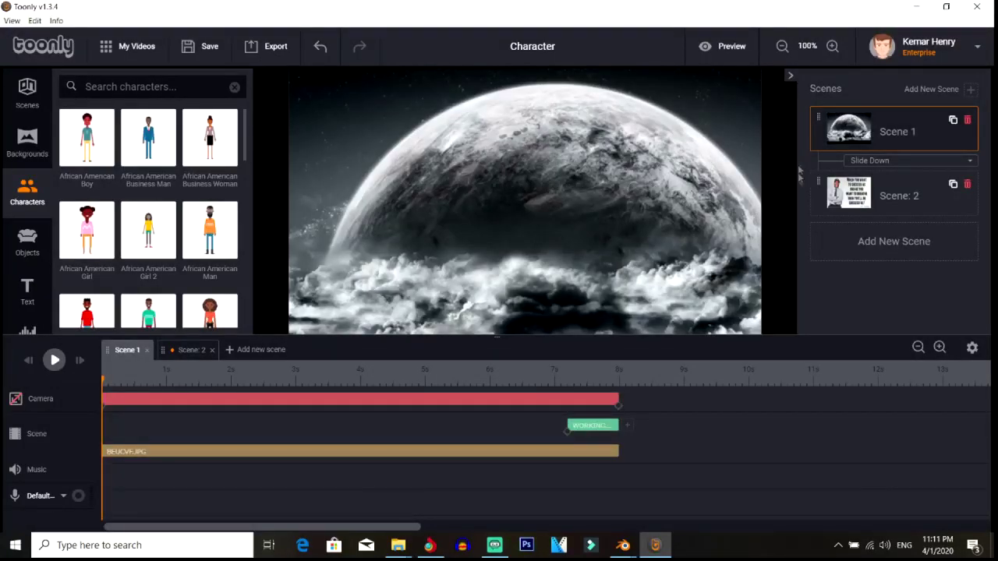
Step: Change the scene transition to Acid, then bring the YouTube Studio browser forward
left_click(889, 160)
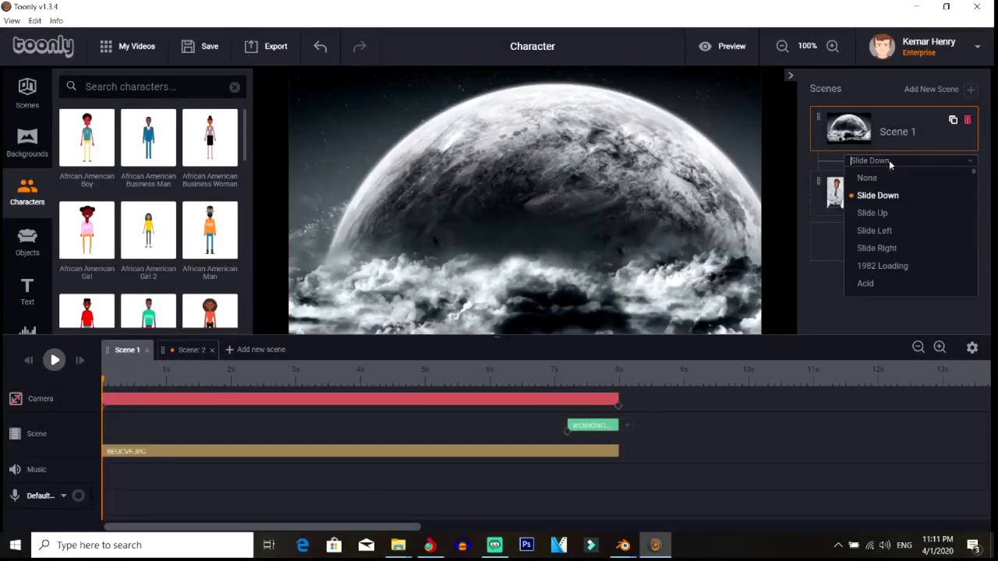
left_click(880, 284)
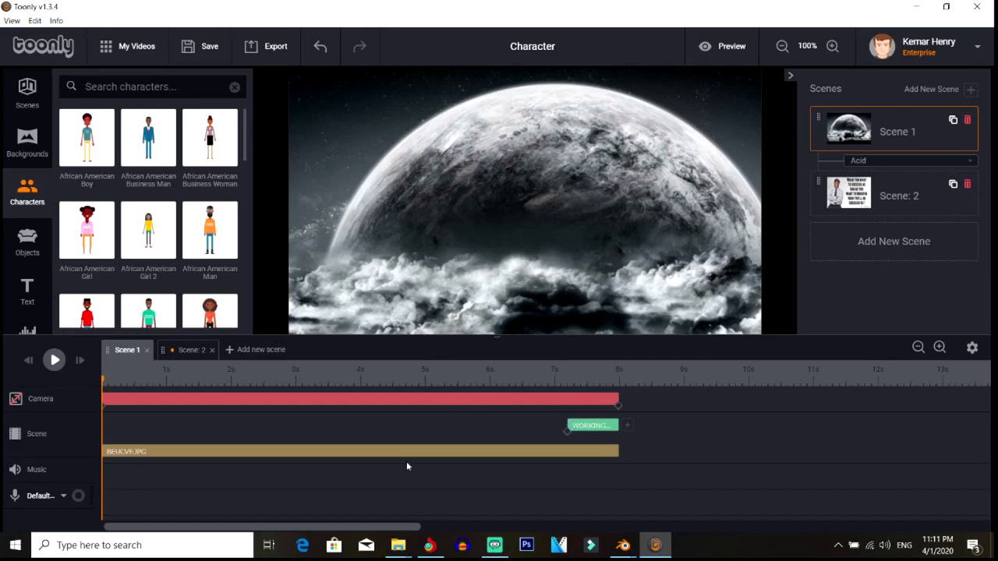
left_click(429, 546)
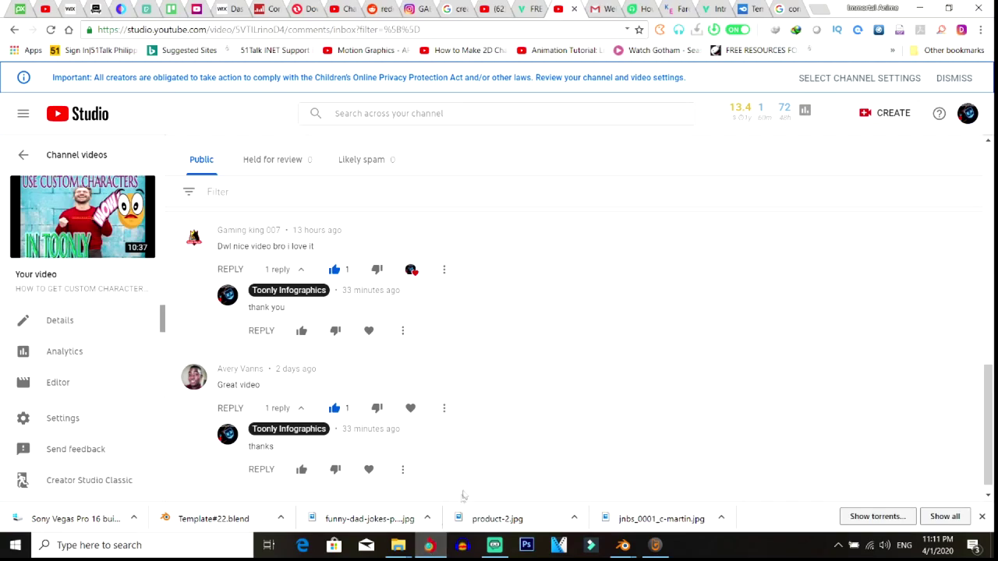
Step: Return briefly to Toonly, then bring the Streamlabs OBS recorder to the front
left_click(430, 547)
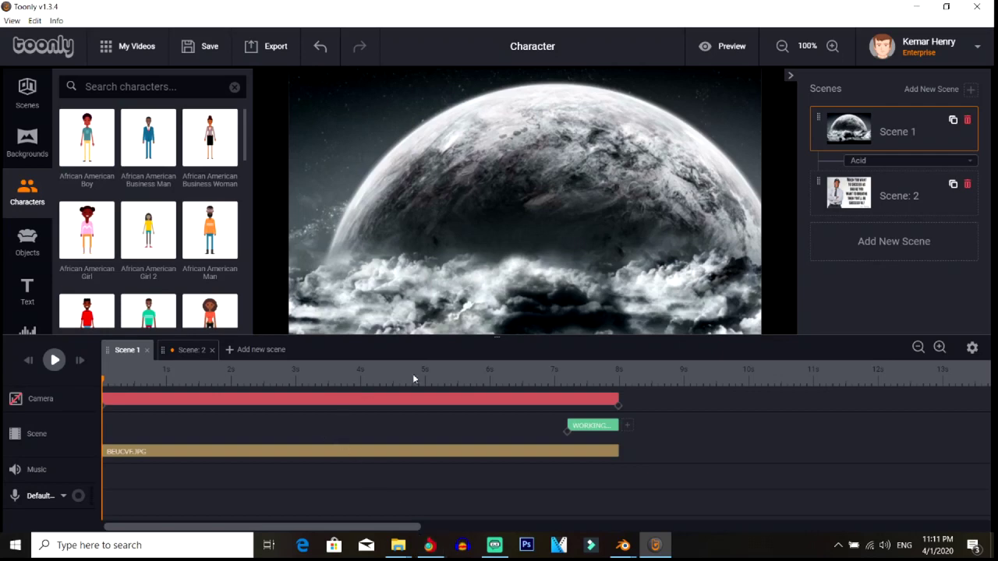
left_click(491, 550)
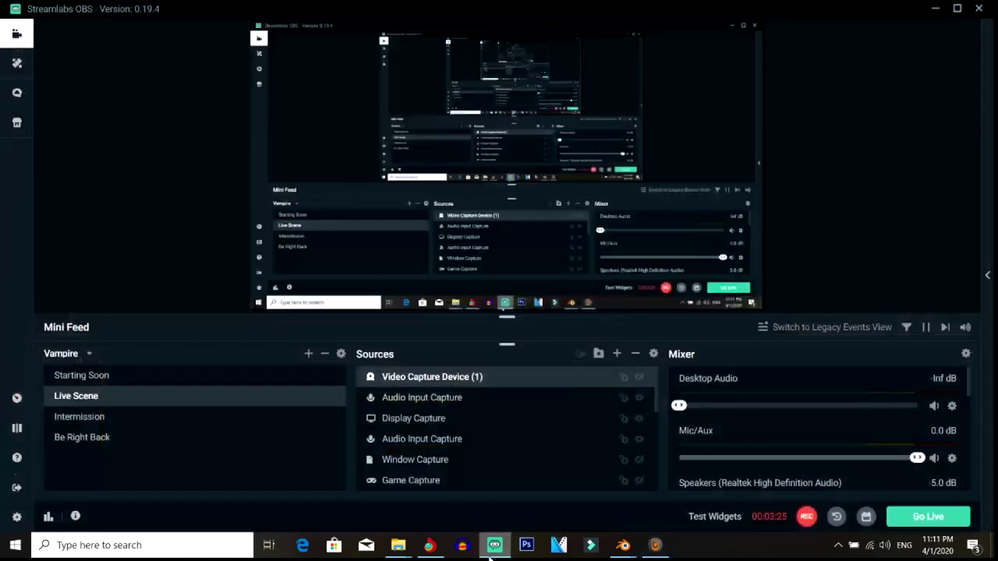